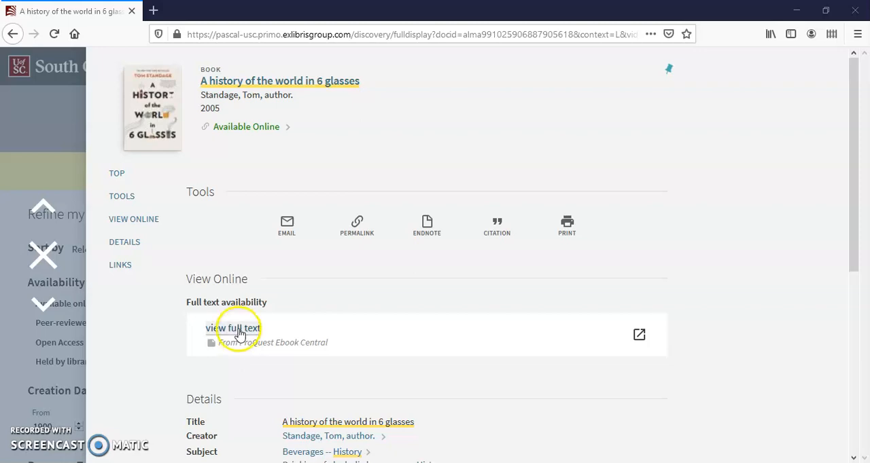
- Follow the View Online full-text link from ProQuest Ebook Central for the book
click(233, 328)
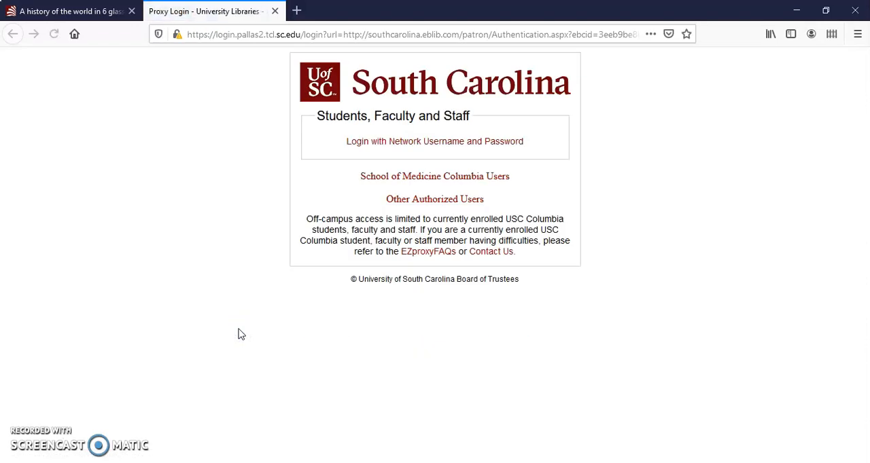
- Sign in through USC proxy with the network username and password
click(409, 144)
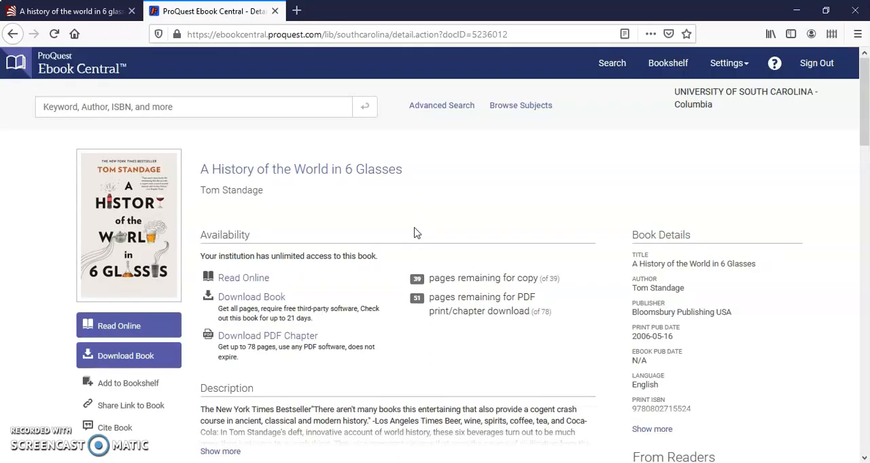
scroll(416, 233, down, 3)
scroll(416, 233, down, 3)
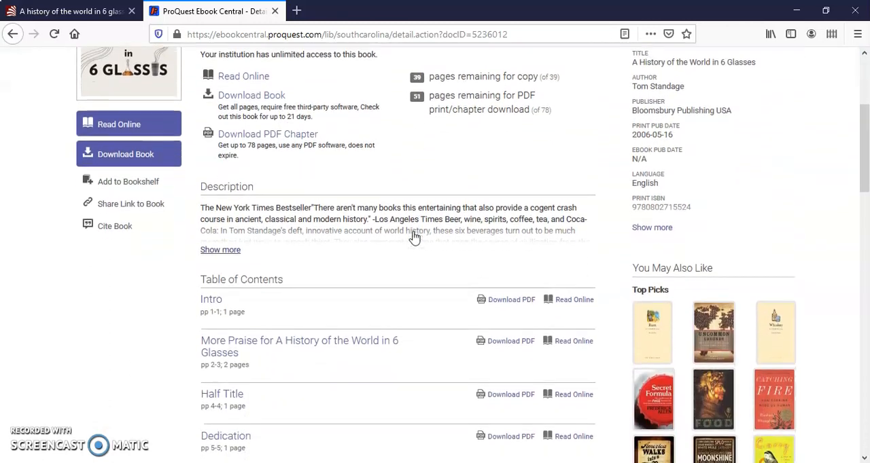
scroll(417, 233, down, 3)
scroll(415, 237, down, 3)
scroll(415, 236, down, 3)
scroll(415, 236, down, 2)
scroll(416, 237, down, 3)
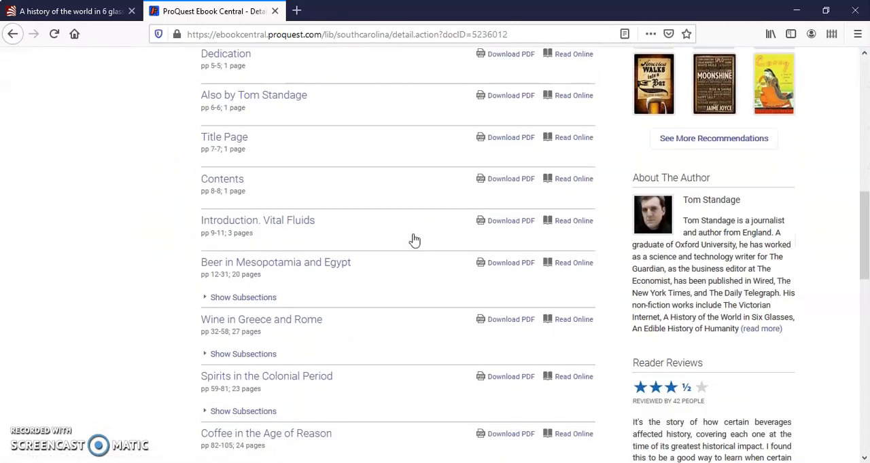
scroll(415, 237, down, 2)
scroll(415, 239, down, 3)
scroll(415, 239, down, 2)
scroll(415, 239, down, 2)
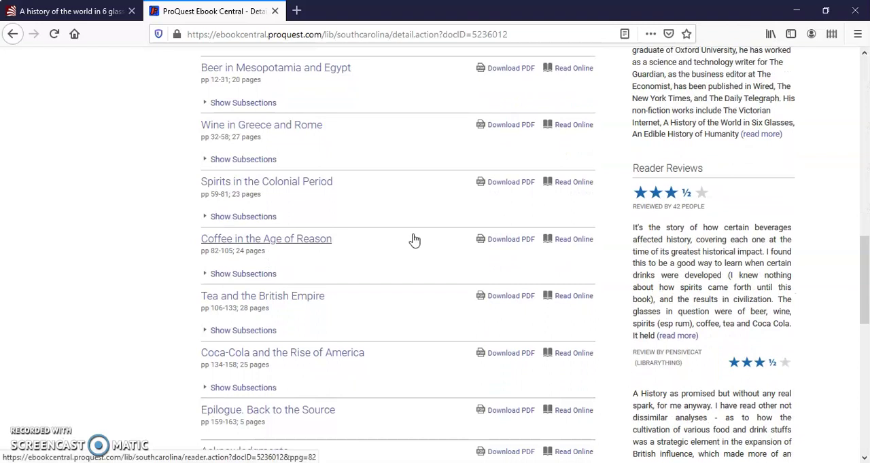
- Show the subsections of the 'Coffee in the Age of Reason' chapter
click(205, 276)
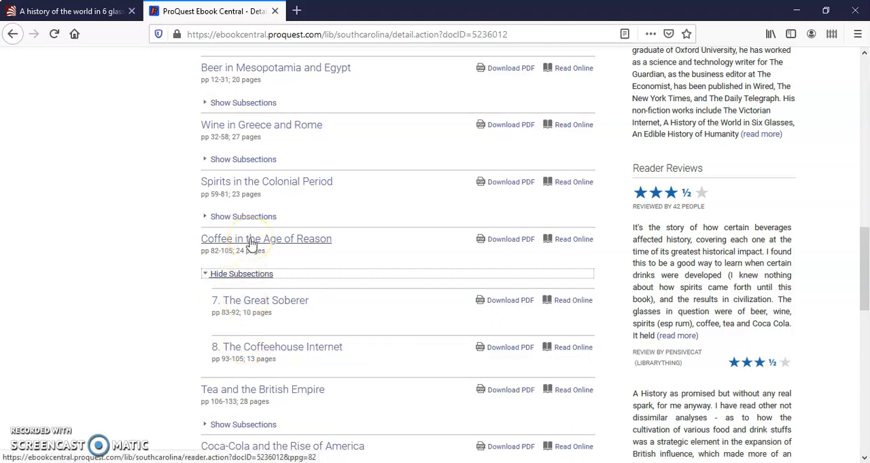
- Download the 'Coffee in the Age of Reason' chapter PDF and have it opened in Adobe Acrobat DC
click(511, 239)
click(519, 244)
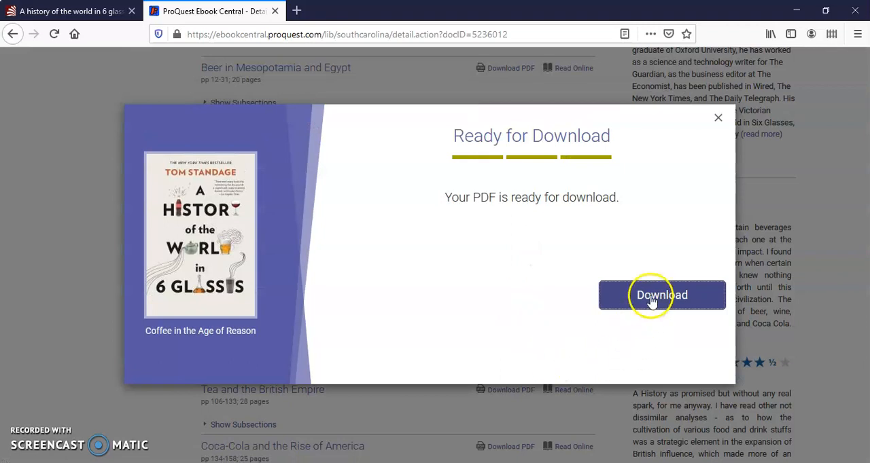
click(651, 295)
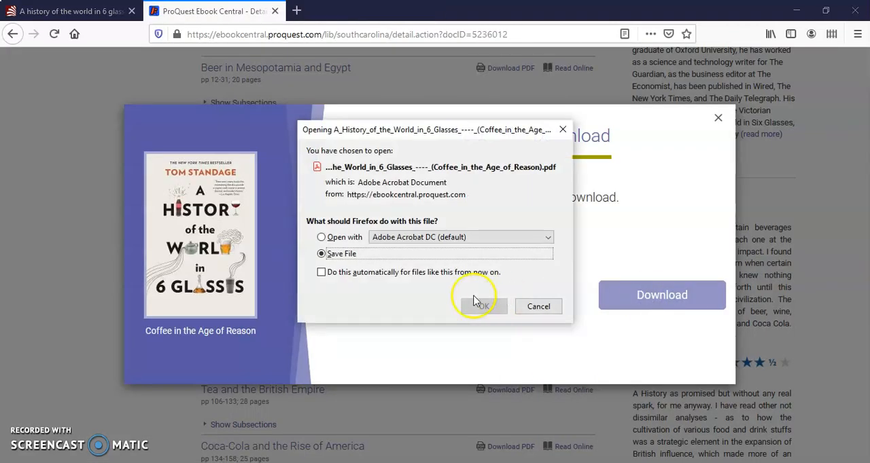
click(333, 237)
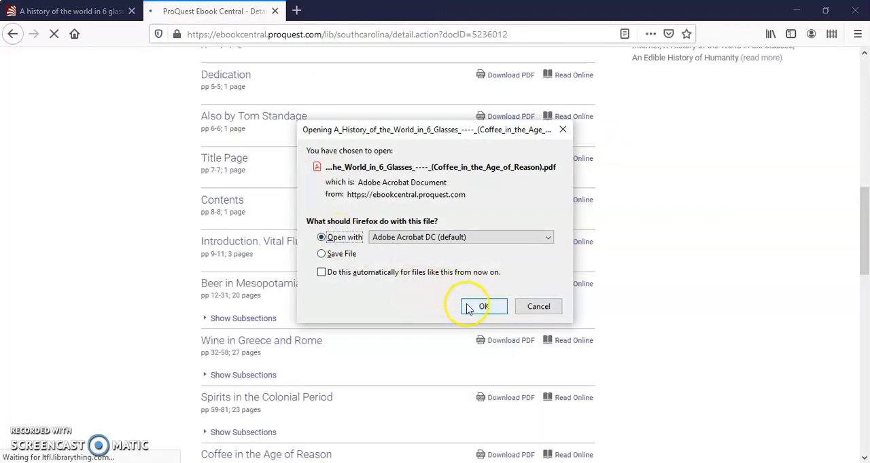
click(484, 306)
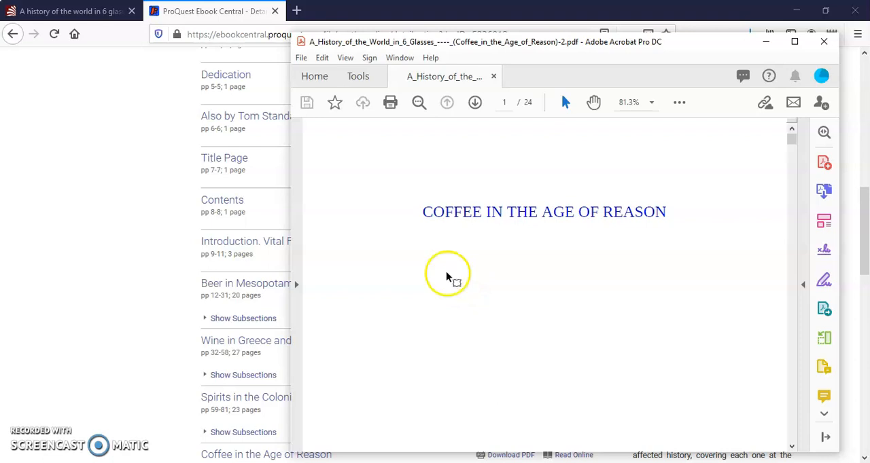
- Close the chapter PDF in Acrobat and return to the Ebook Central chapter list
click(301, 57)
mouse_move(355, 174)
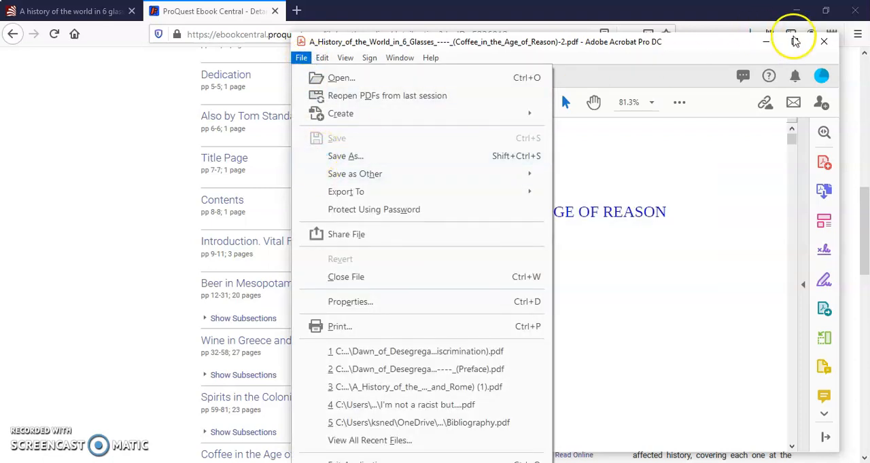
click(823, 45)
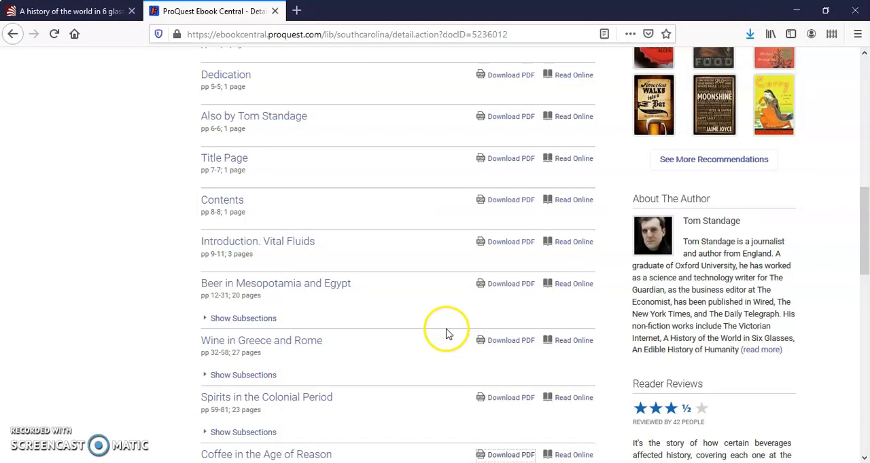
scroll(450, 335, up, 3)
scroll(447, 333, up, 5)
scroll(447, 333, up, 3)
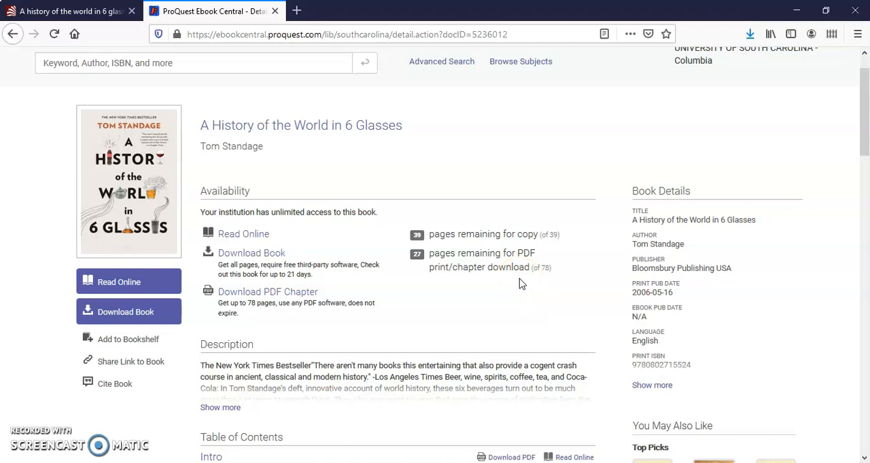
click(519, 280)
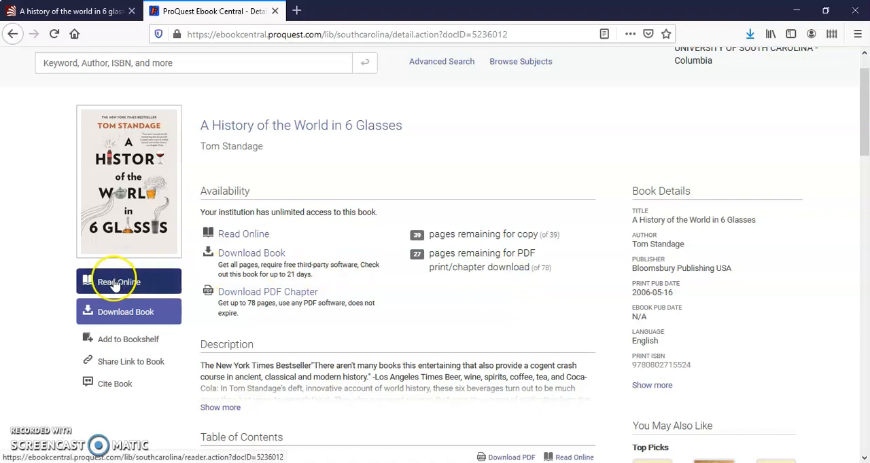
- Read the book online, expanding 'Spirits in the Colonial Period' and viewing book details
click(114, 284)
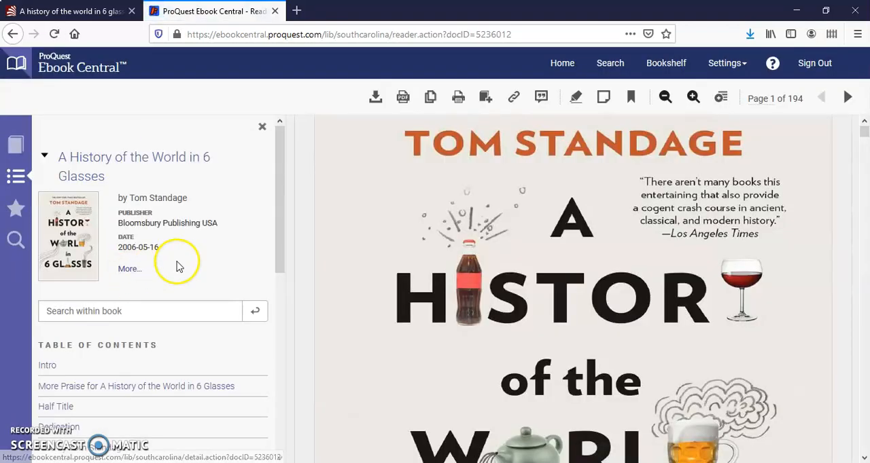
scroll(175, 277, down, 3)
scroll(175, 282, down, 2)
scroll(176, 281, down, 3)
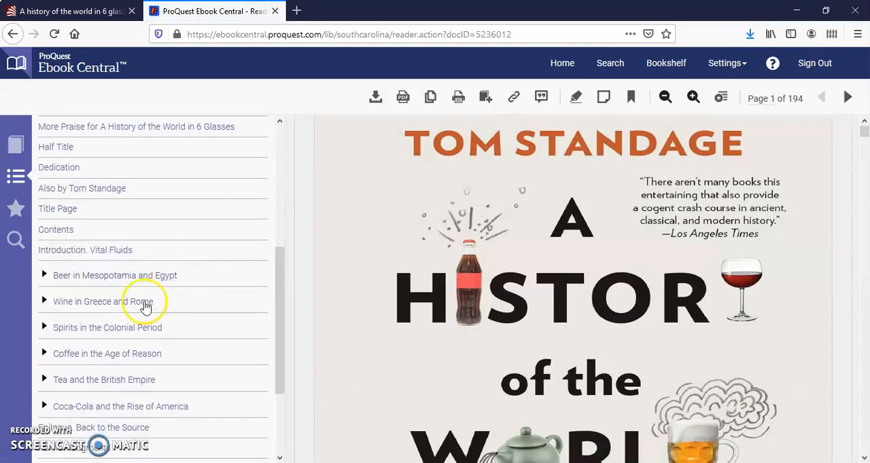
click(45, 327)
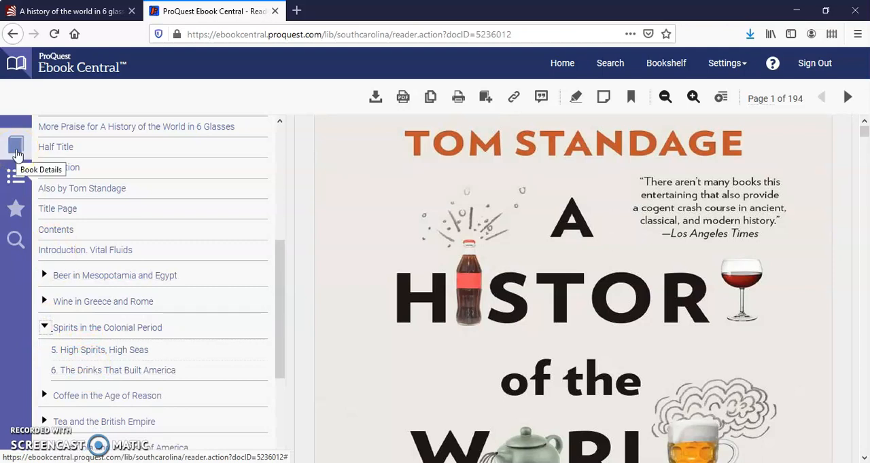
click(17, 151)
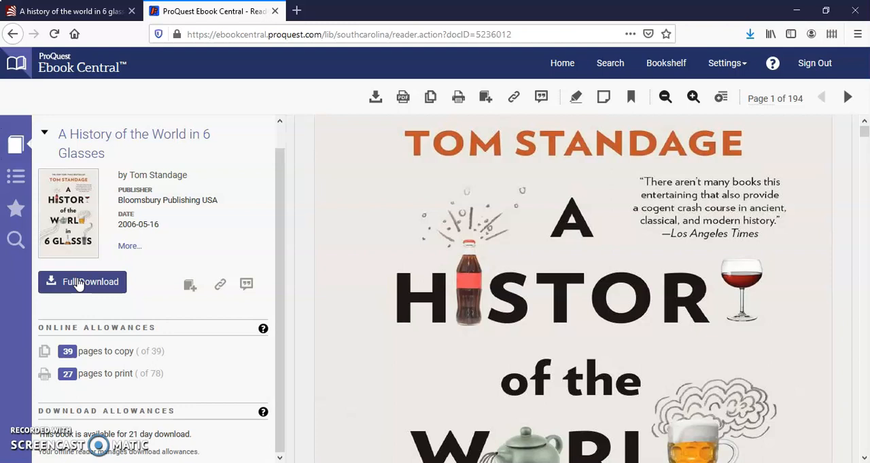
- Sign out of ProQuest Ebook Central
click(809, 67)
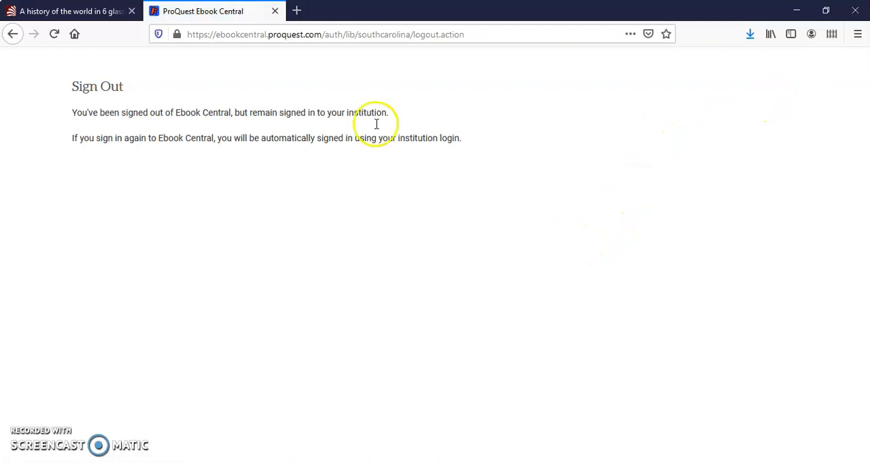
- Return to the USC Libraries homepage and go to Get Research Help
click(75, 34)
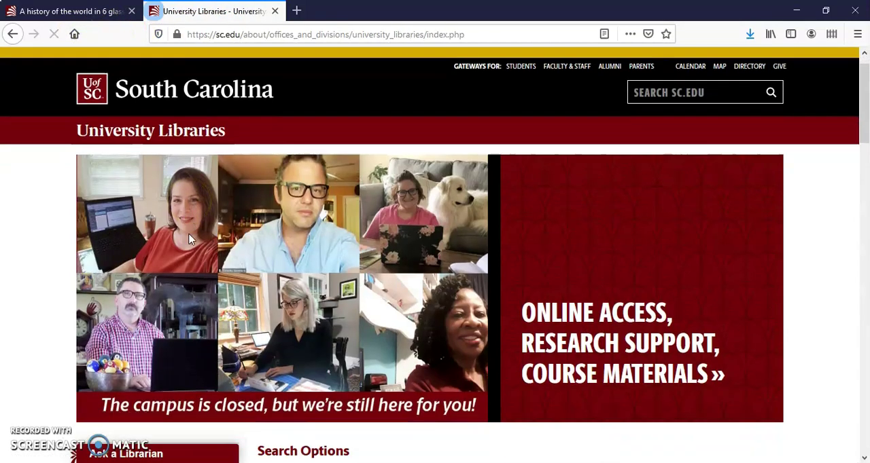
scroll(190, 232, down, 4)
click(130, 302)
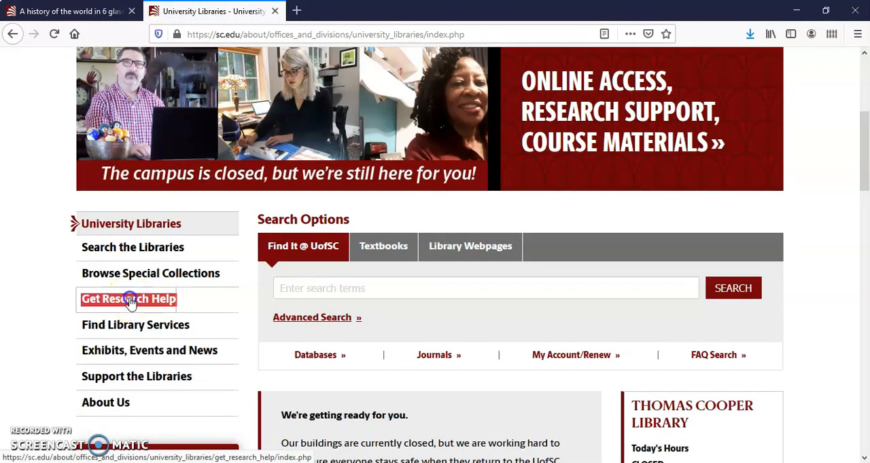